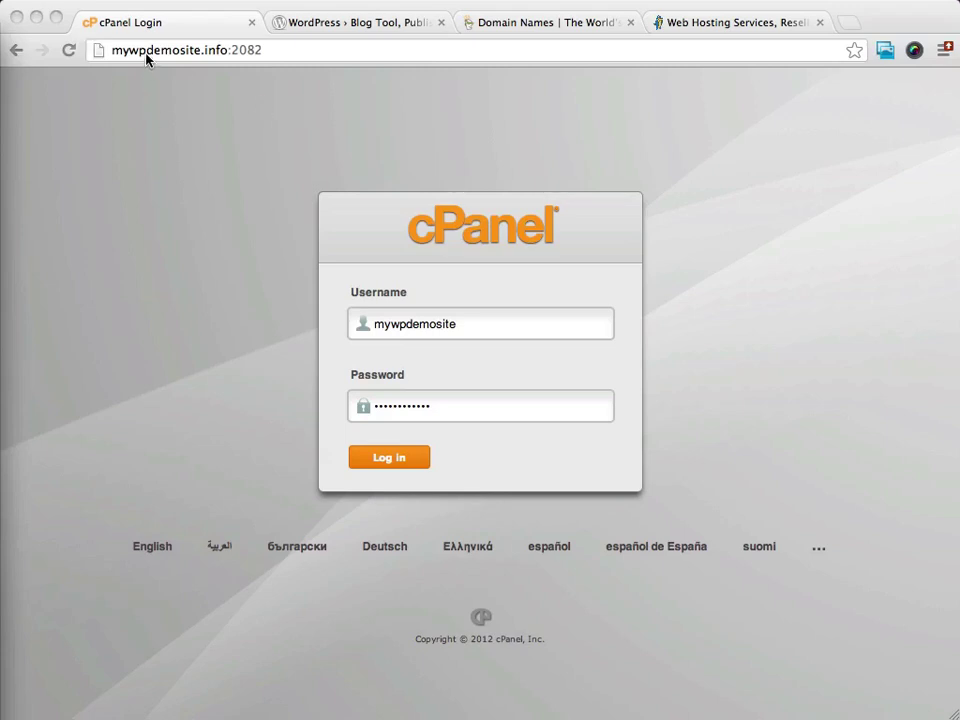
Step: Replace the :2082 port in the address with /cpanel and load mywpdemosite.info/cpanel
click(266, 52)
drag(272, 51, 228, 55)
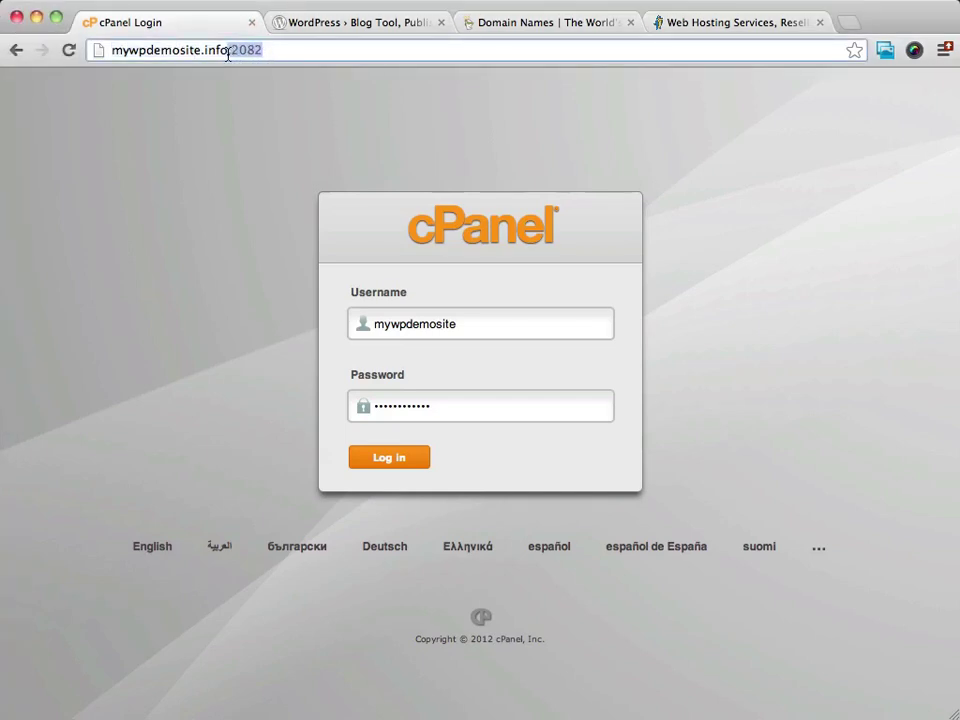
text(/cpanel)
key(Return)
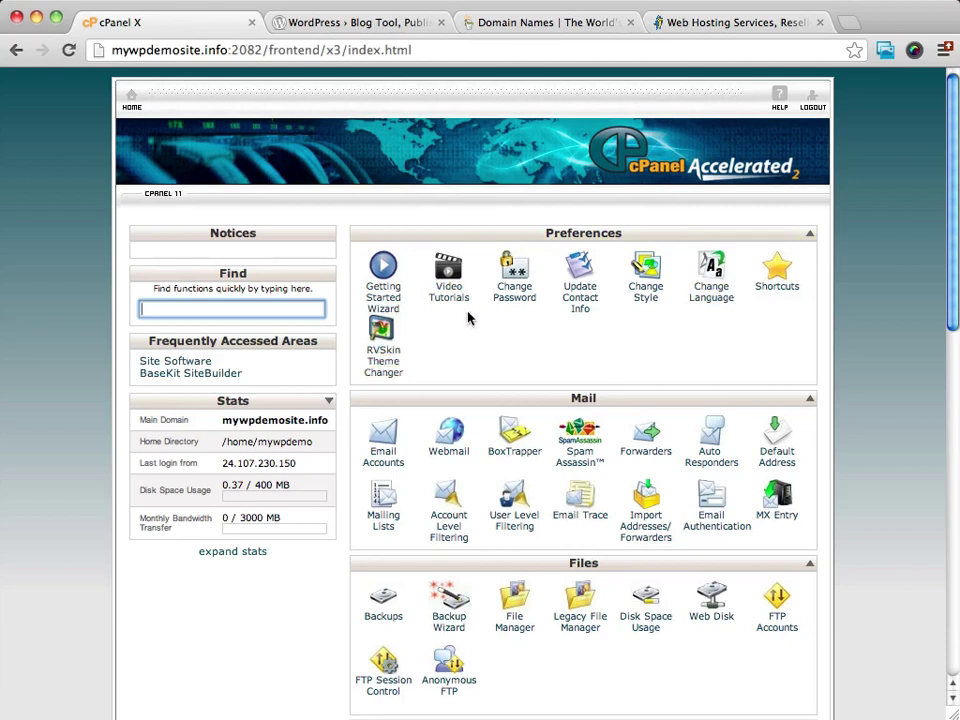
Step: Scroll the cPanel home page down to Software/Services, where Fantastico De Luxe is listed
scroll(522, 314, down, 8)
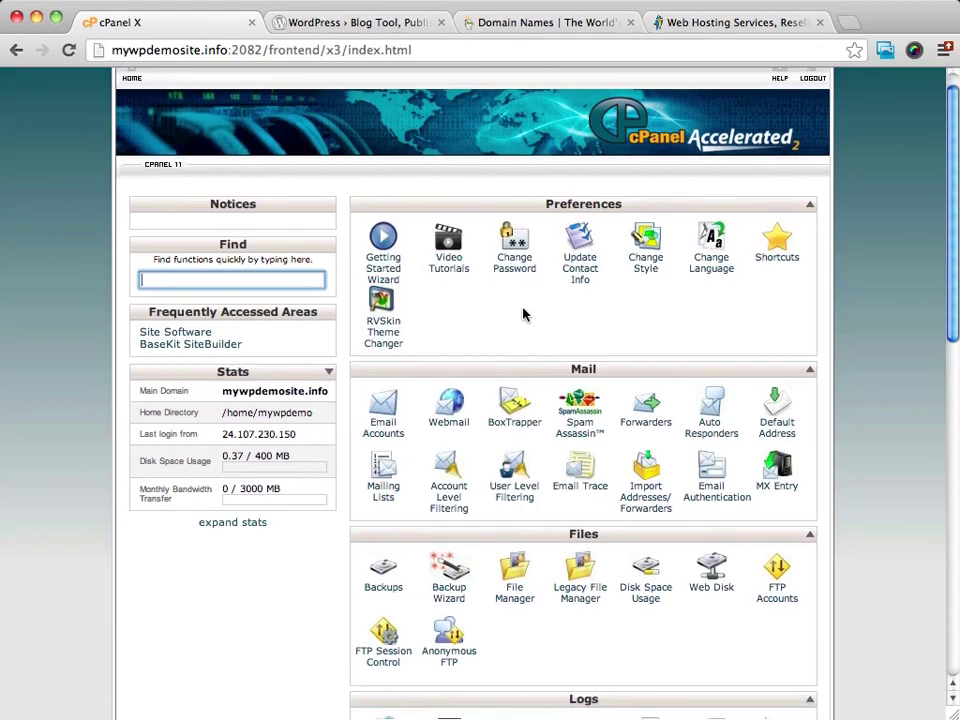
scroll(522, 314, down, 7)
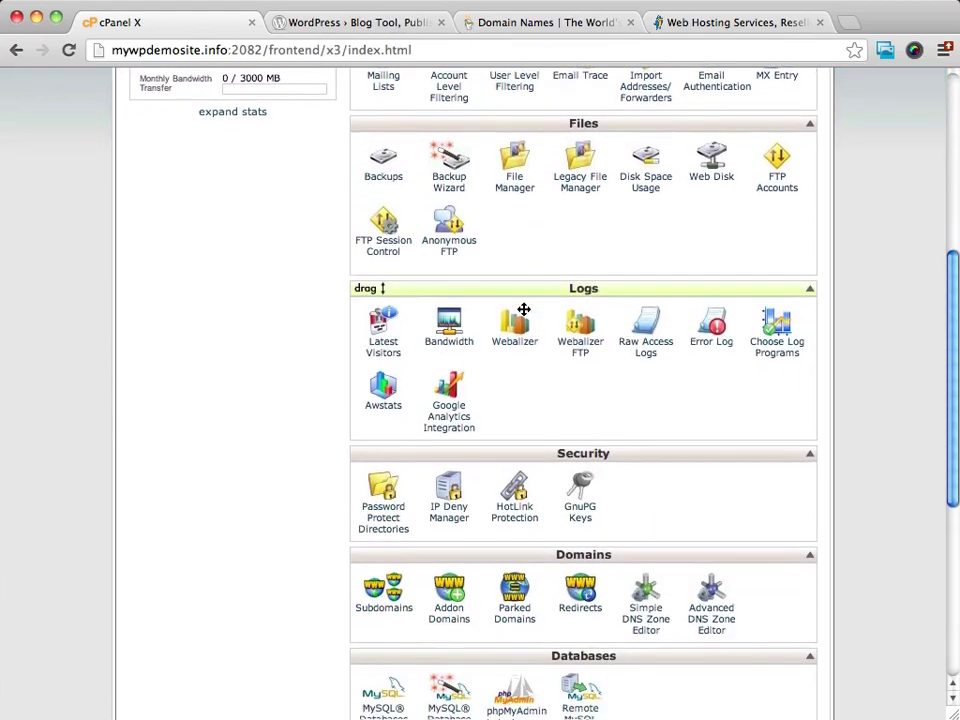
scroll(522, 314, down, 2)
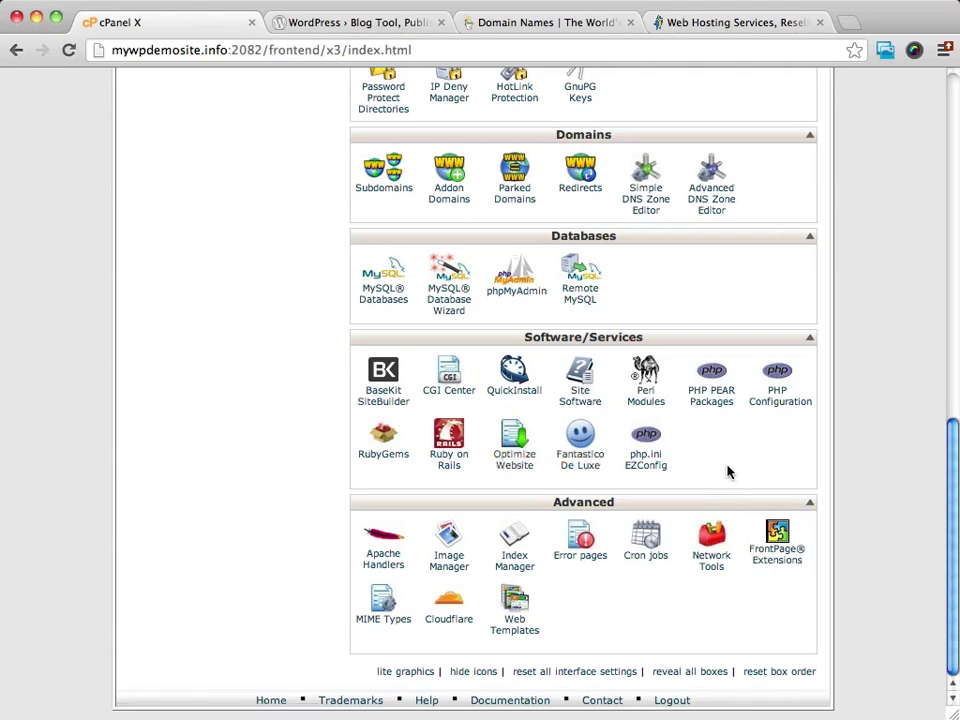
Step: Open Fantastico Deluxe and scroll its script list to WordPress under Blogs
click(578, 460)
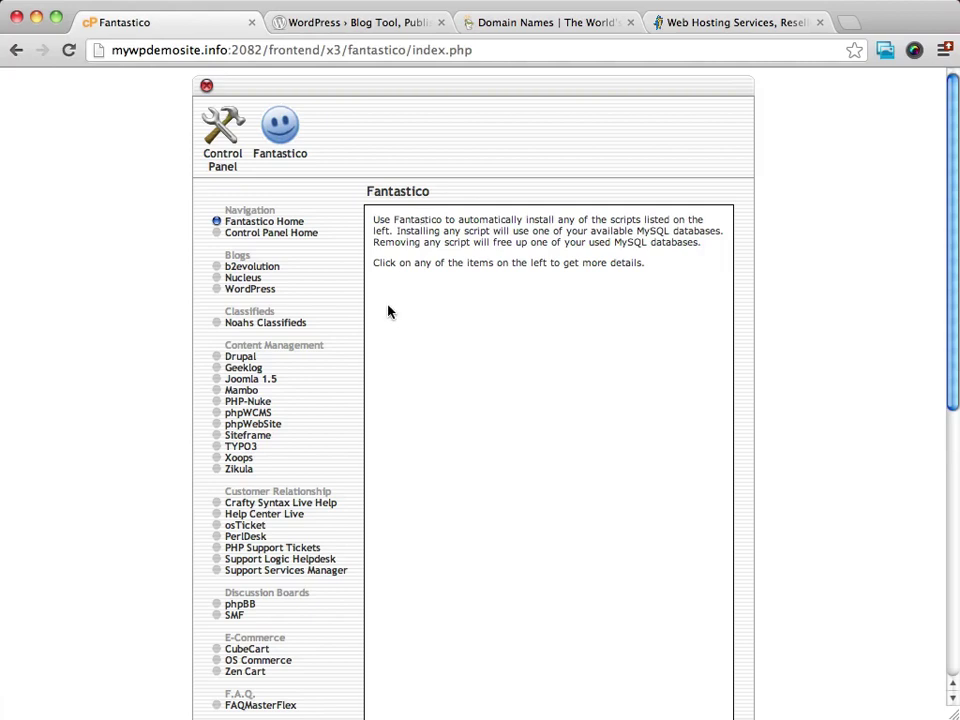
scroll(330, 305, down, 1)
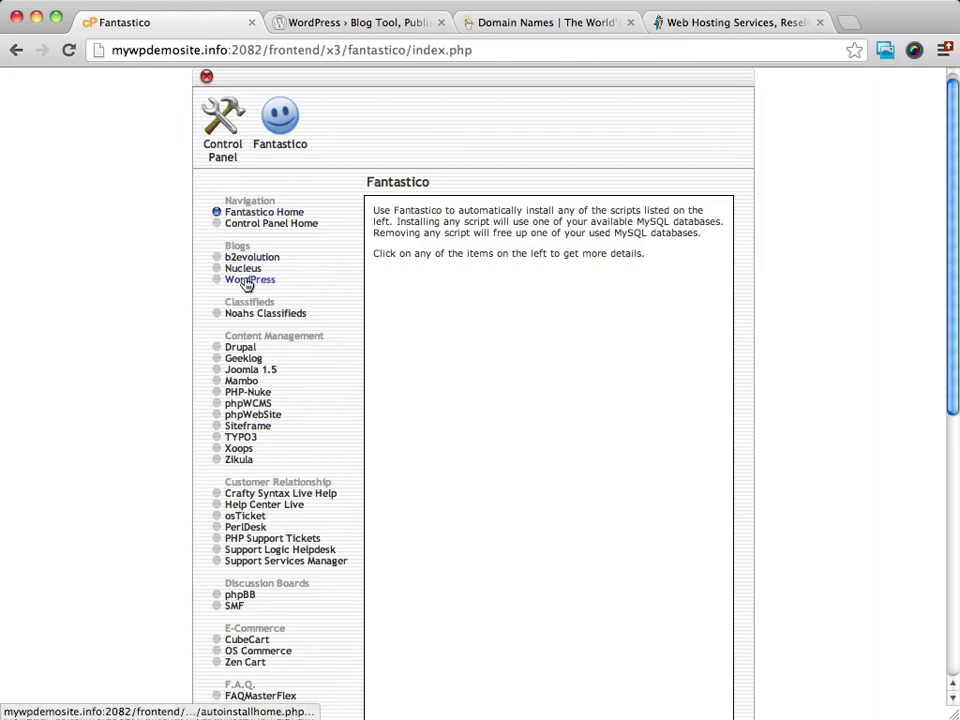
mouse_move(248, 286)
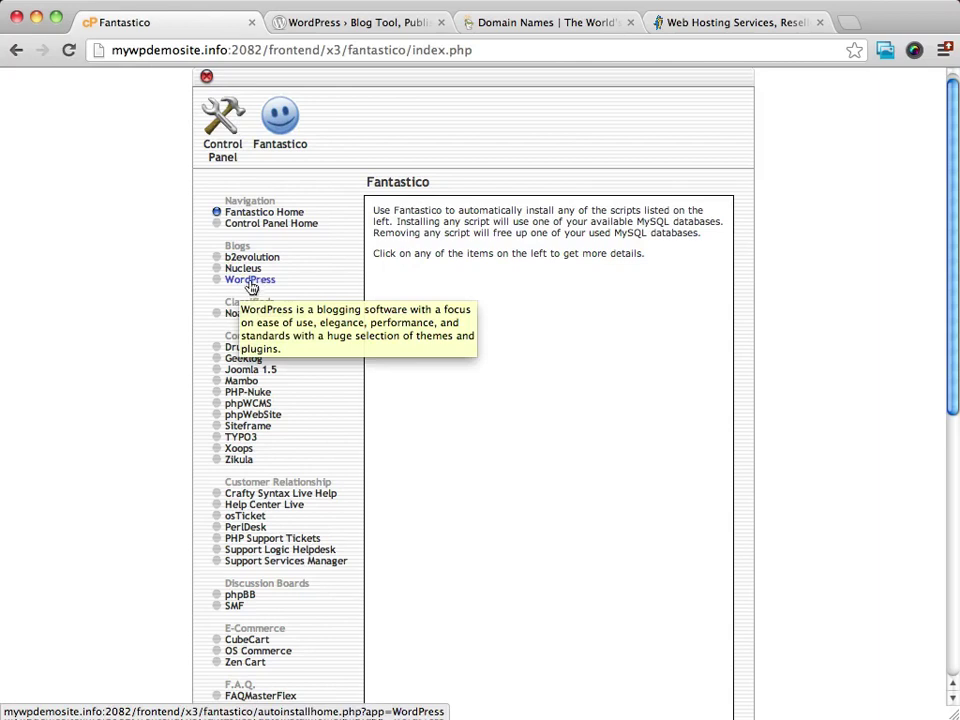
Step: Open the WordPress page and confirm current installations shows None
click(250, 285)
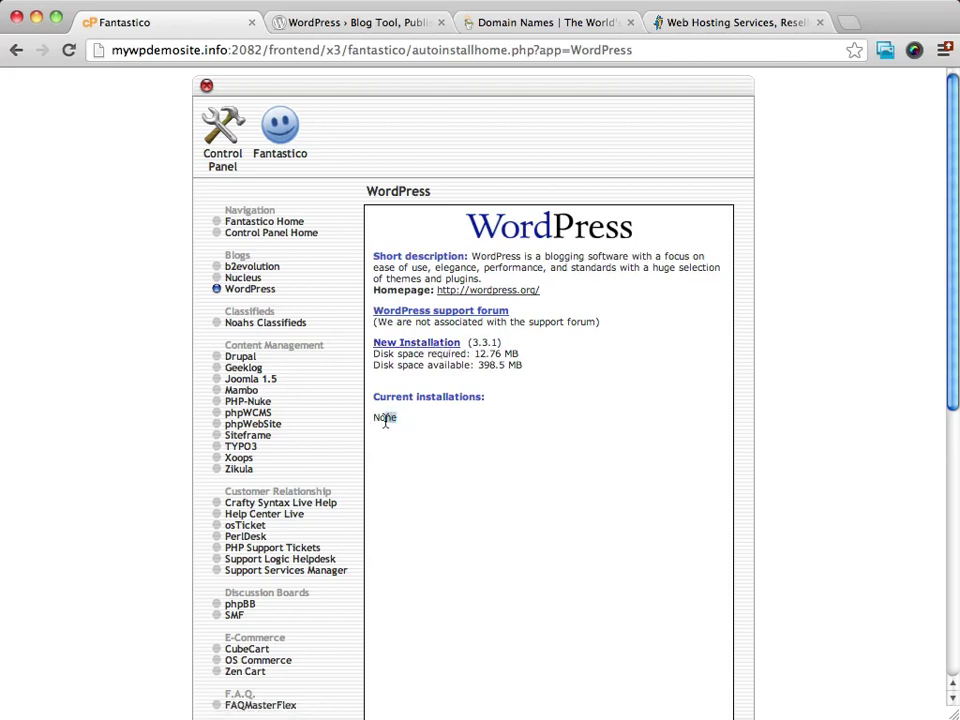
mouse_move(385, 420)
mouse_down()
mouse_move(371, 418)
mouse_move(386, 420)
mouse_up()
click(478, 435)
Step: Start a new WordPress installation on mywpdemosite.info, leaving the install directory empty for the root
click(440, 346)
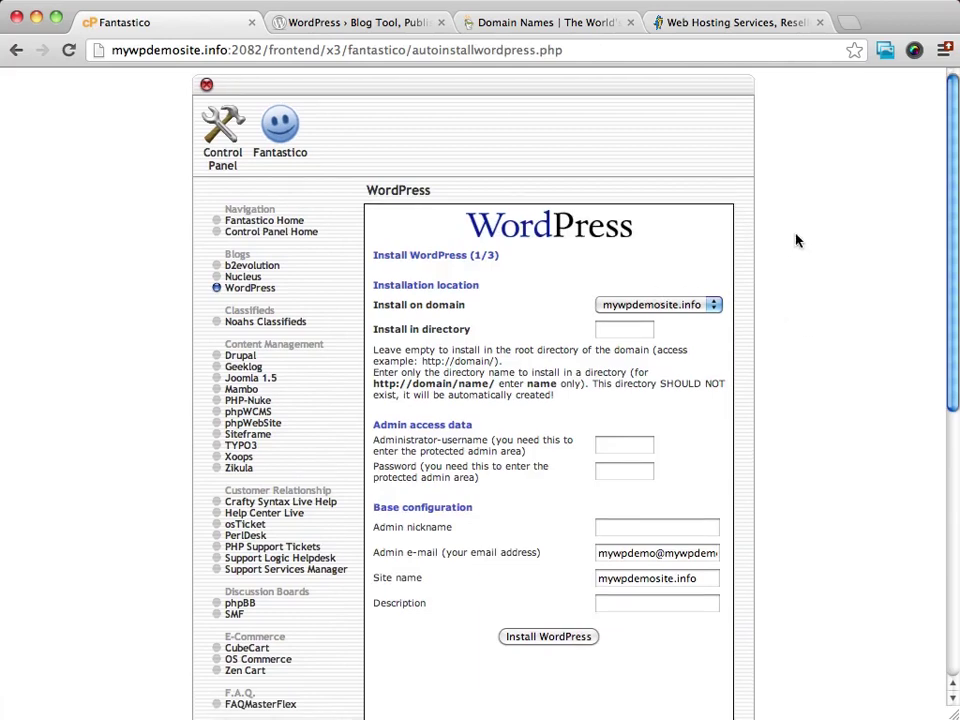
scroll(797, 240, down, 2)
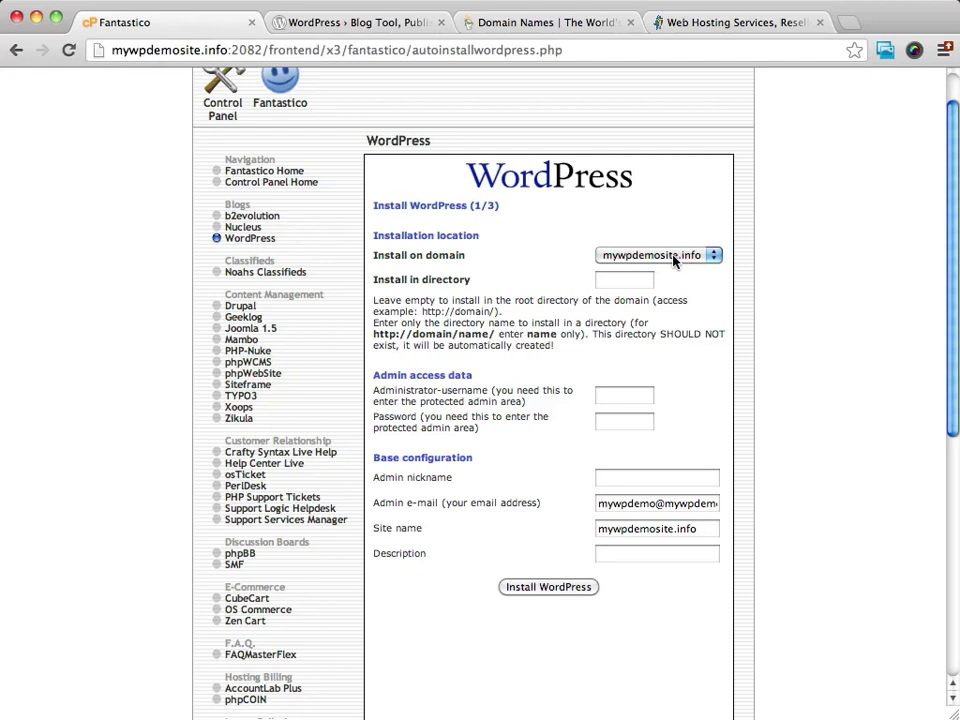
click(615, 285)
text(b)
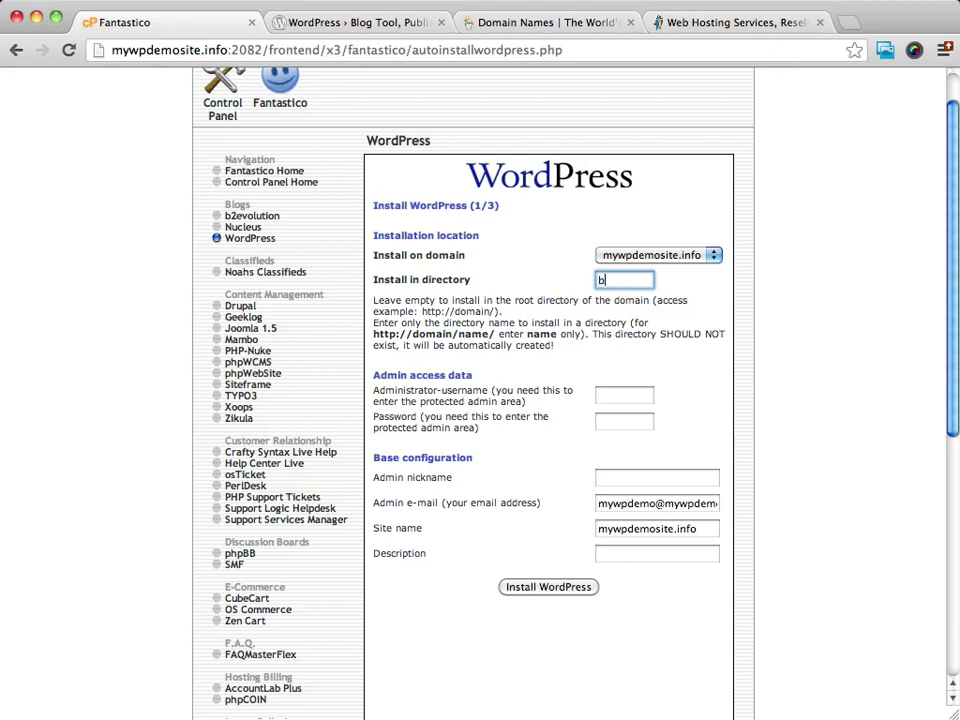
text(log)
key(BackSpace)
key(BackSpace)
key(BackSpace)
key(BackSpace)
scroll(786, 283, down, 3)
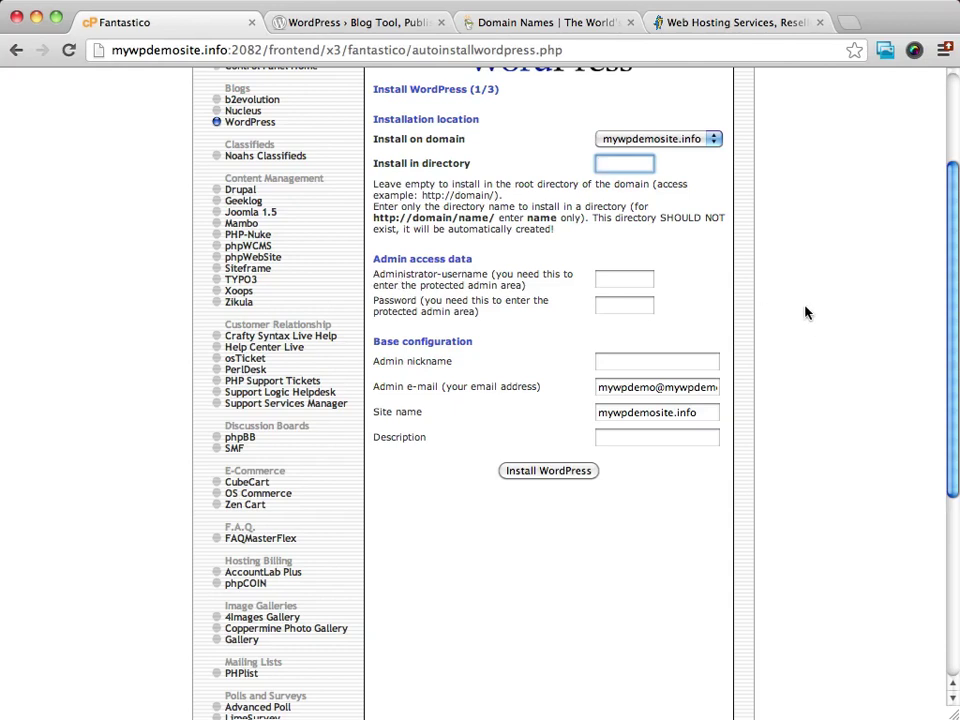
Step: Set the administrator username to mainuser from autofill and paste an admin password
click(640, 279)
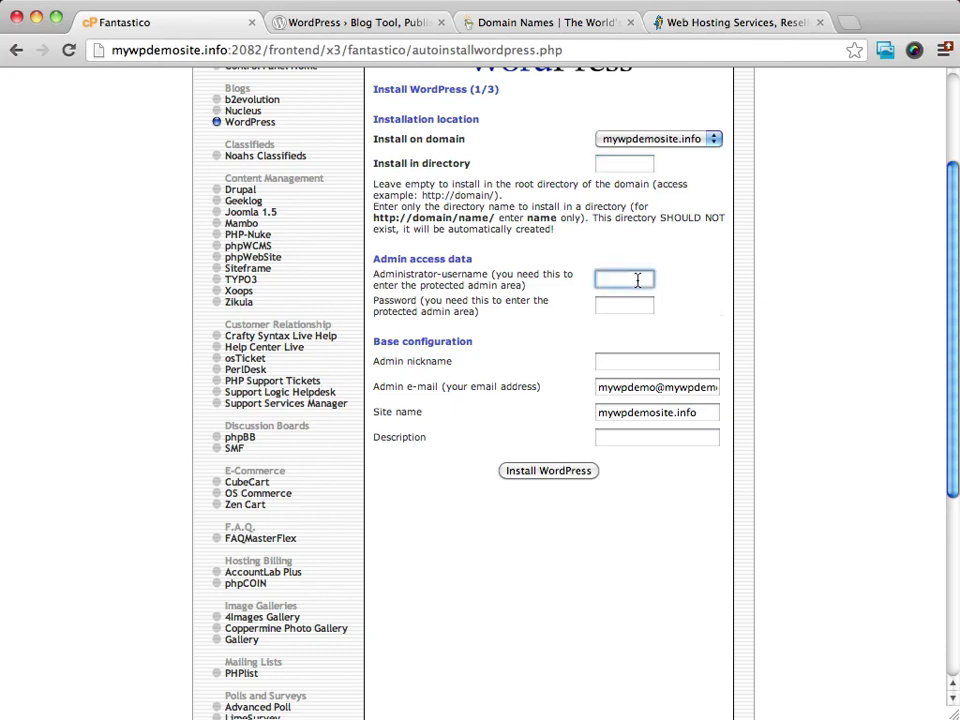
text(admin)
key(BackSpace)
key(BackSpace)
key(BackSpace)
key(BackSpace)
key(BackSpace)
click(613, 279)
click(613, 301)
click(620, 305)
key(super+v)
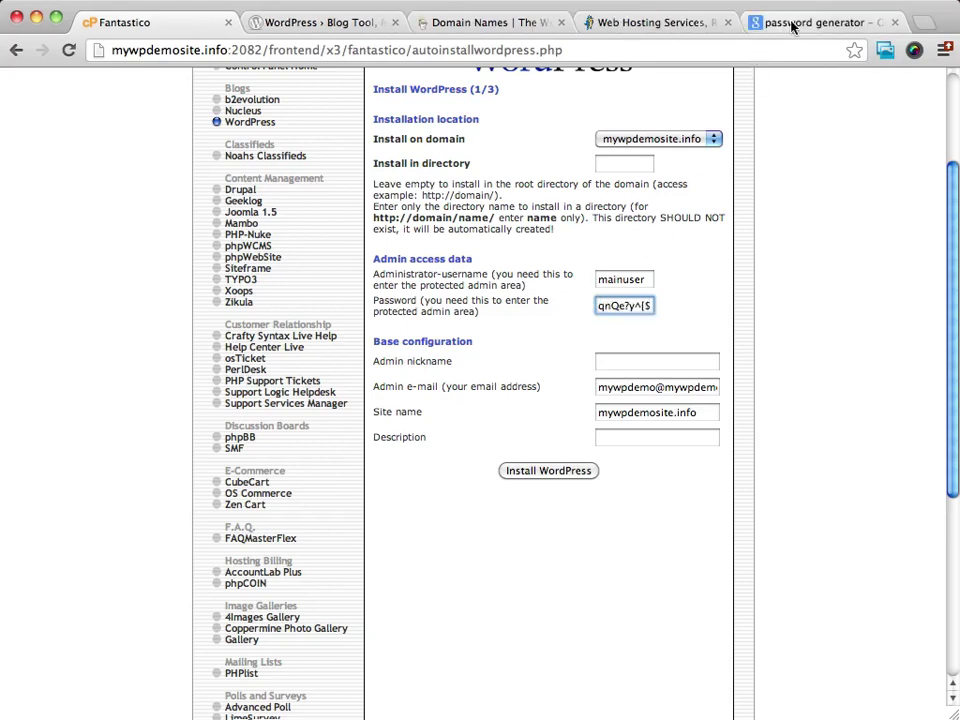
Step: Switch to the Google results for 'password generator'
click(798, 23)
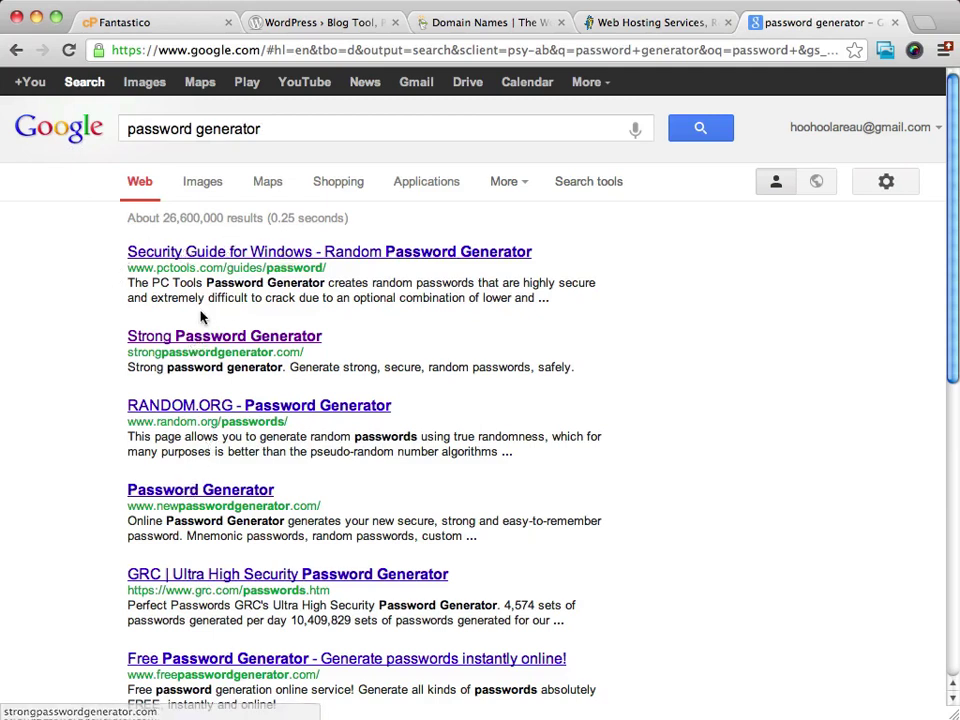
Step: Open the Strong Password Generator site and set the password length to 11
click(199, 337)
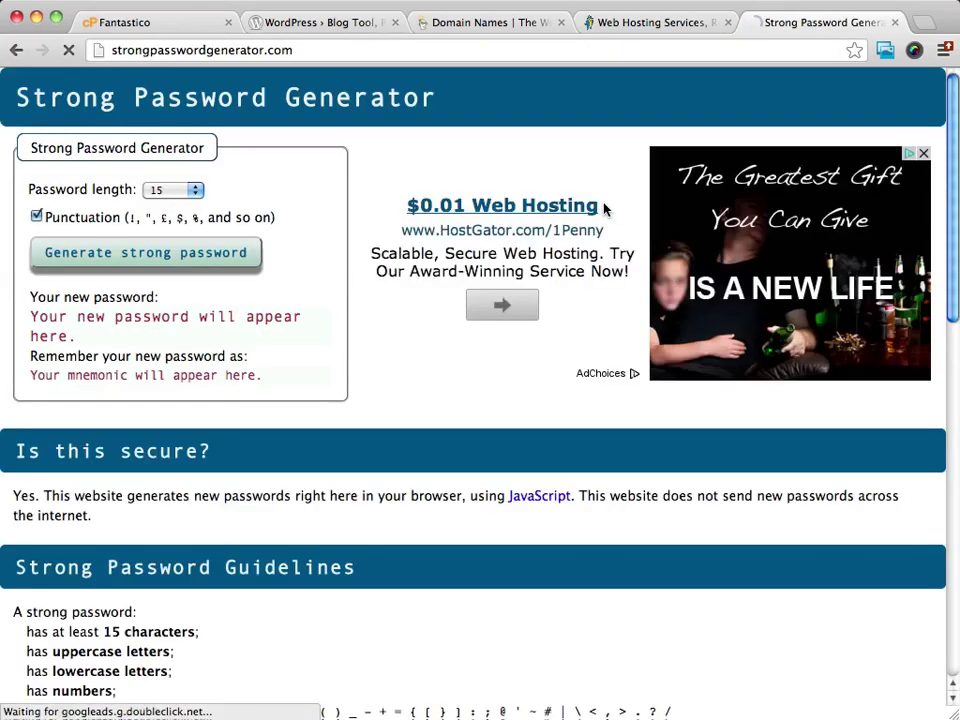
click(168, 191)
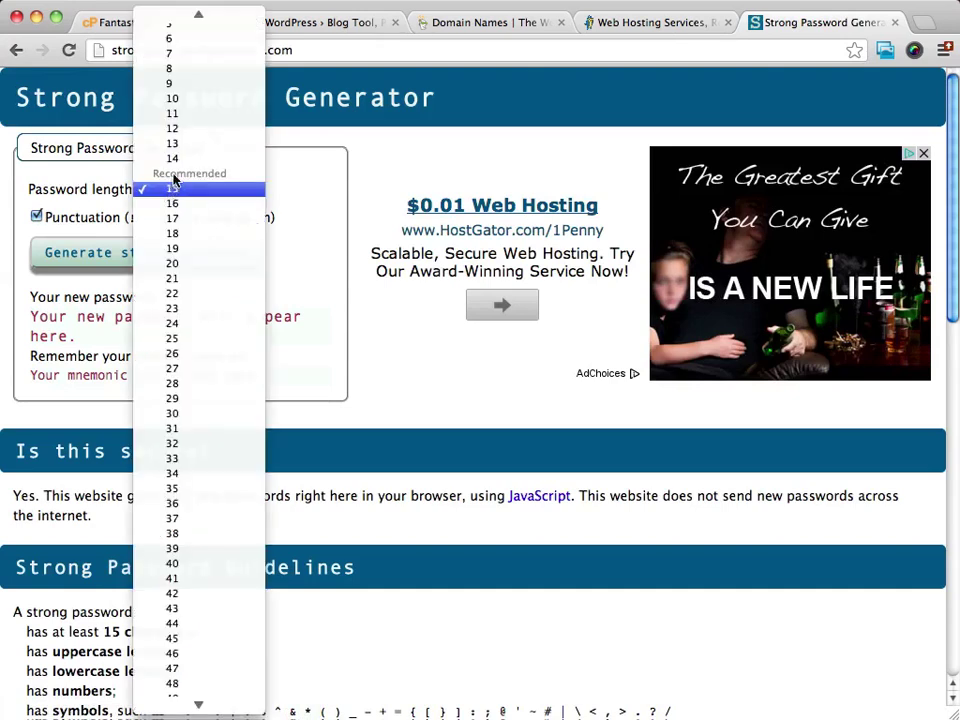
mouse_move(190, 13)
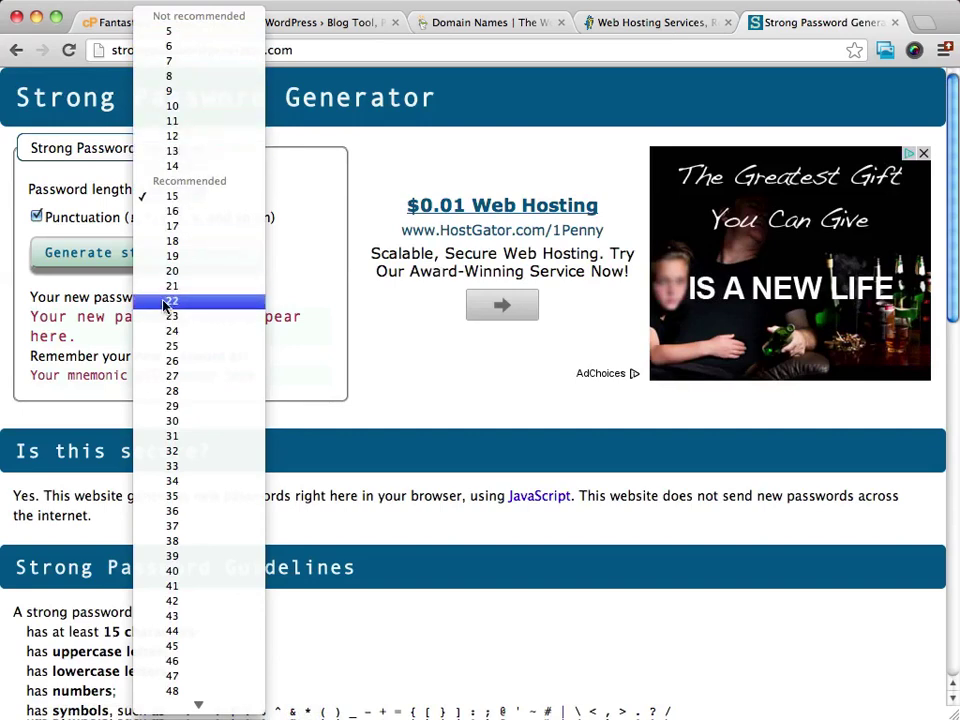
click(193, 199)
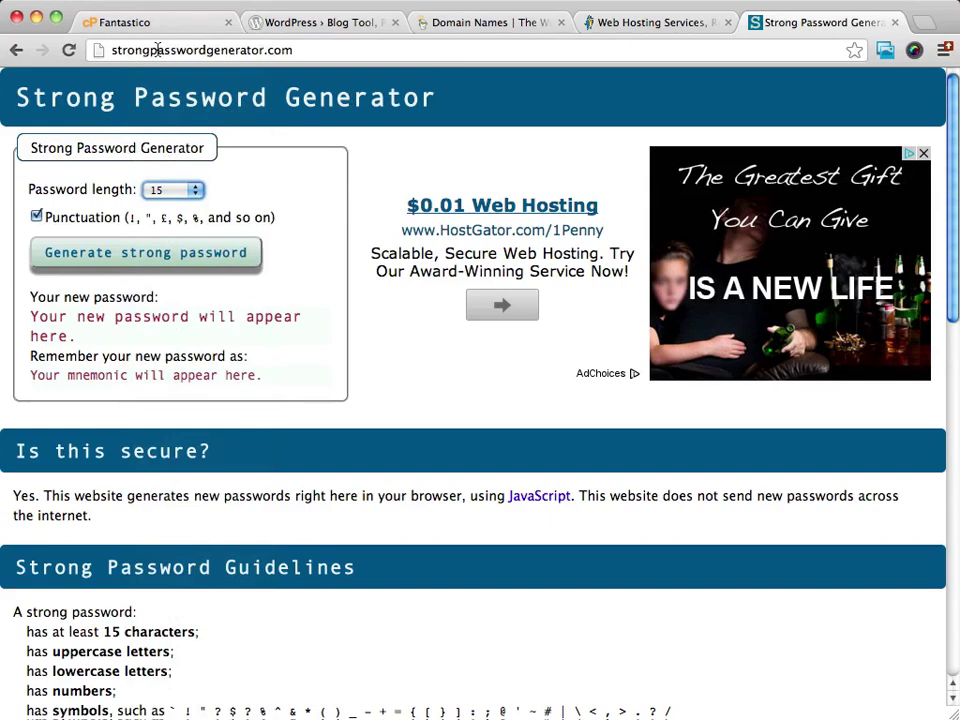
click(174, 190)
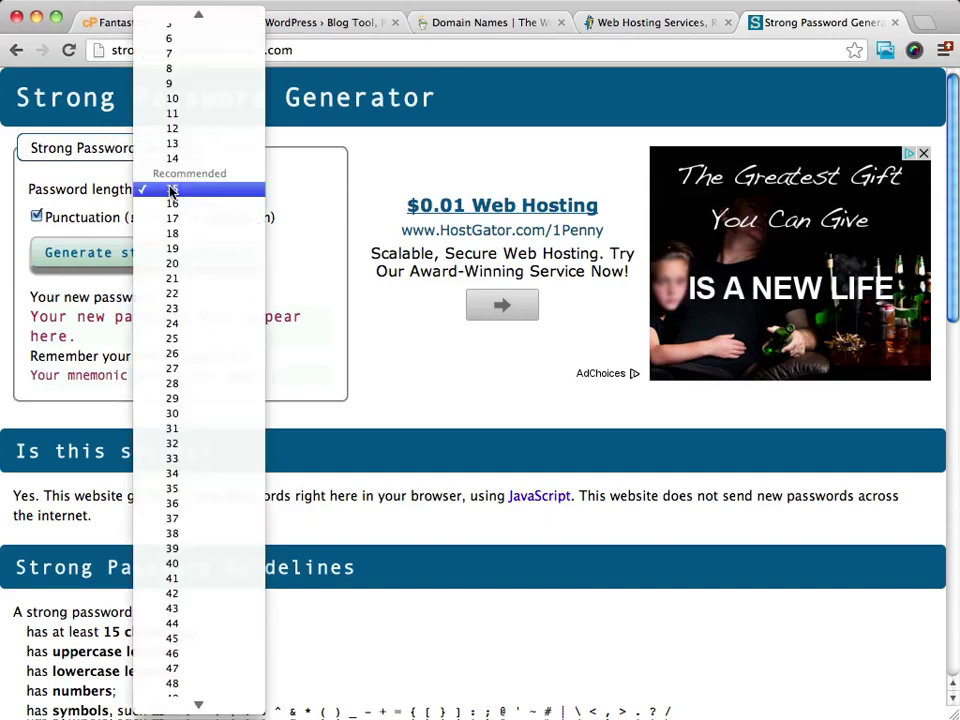
scroll(184, 113, up, 1)
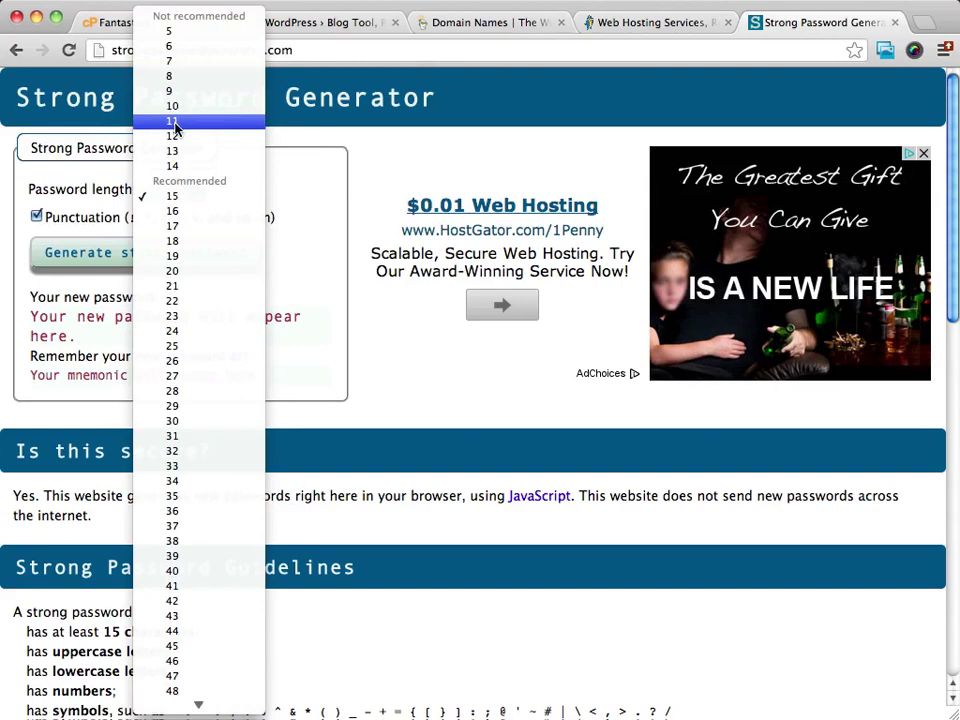
click(175, 122)
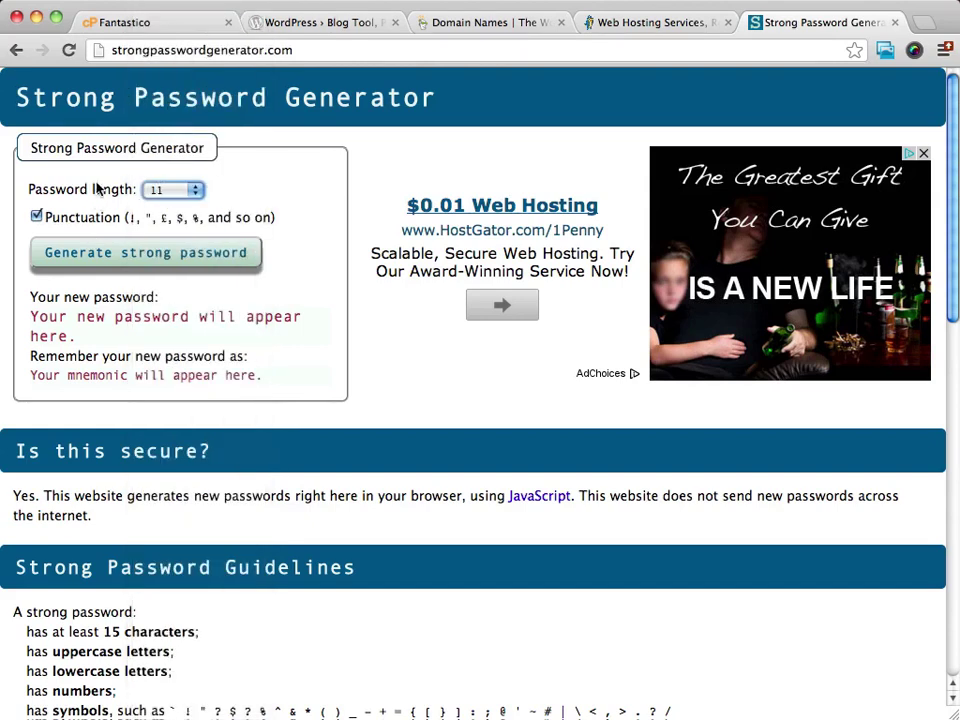
Step: Generate a new strong password with punctuation and select it for copying
click(107, 255)
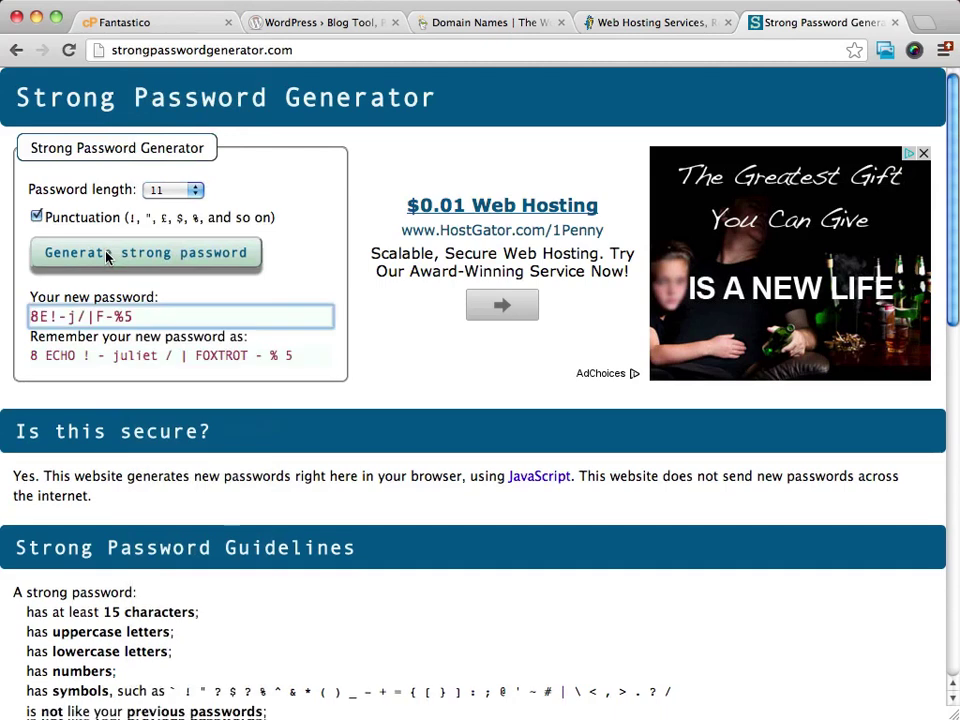
drag(140, 318, 26, 317)
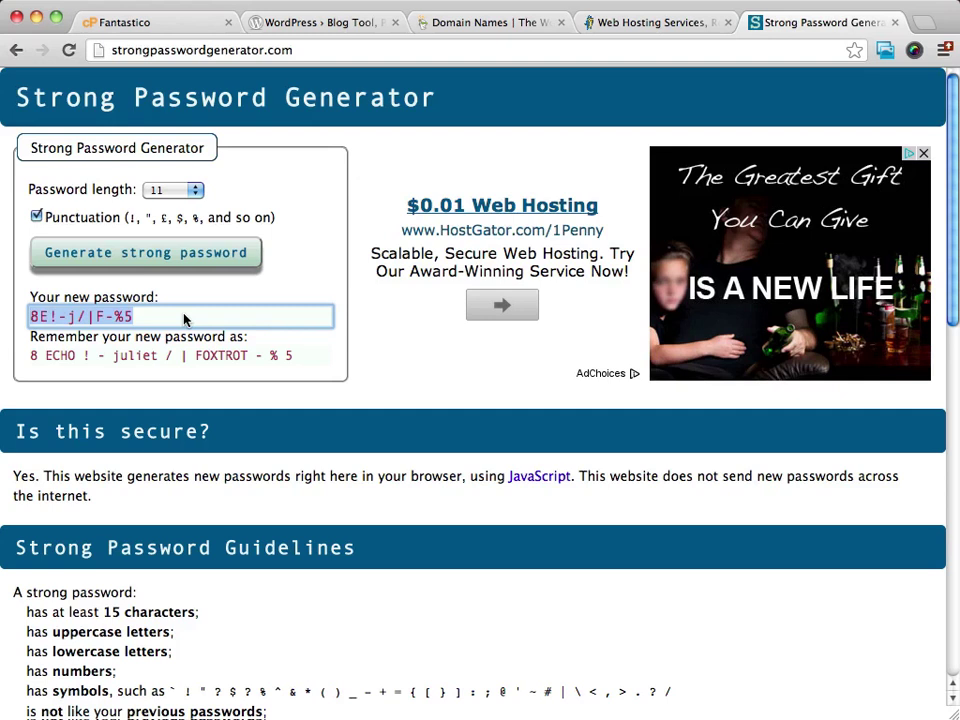
click(306, 244)
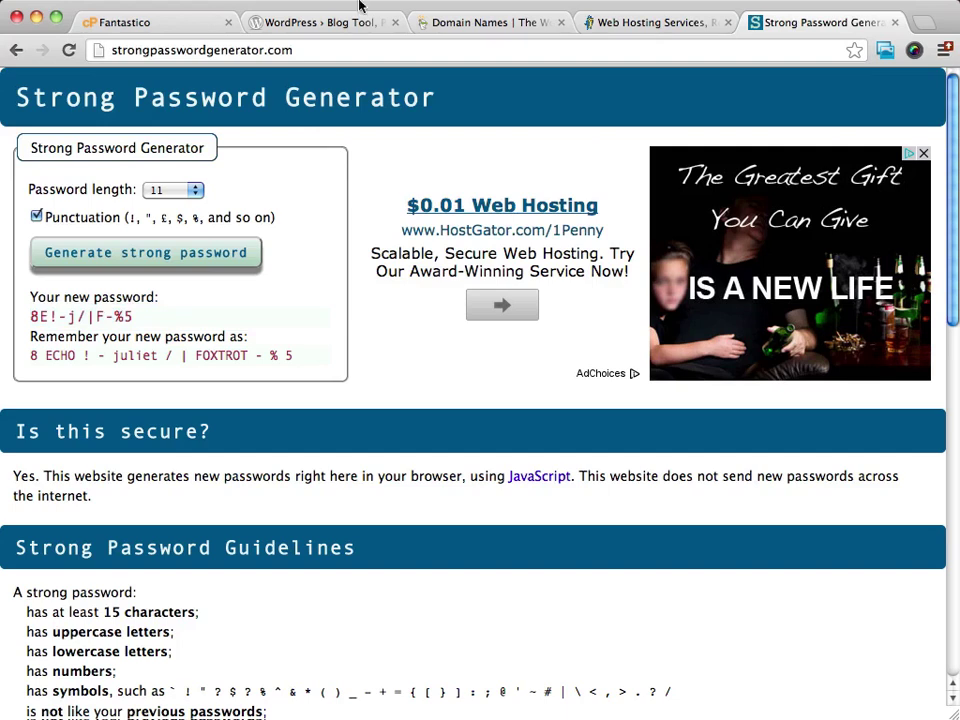
Step: Back on the WordPress install form, enter the admin's nickname
click(158, 24)
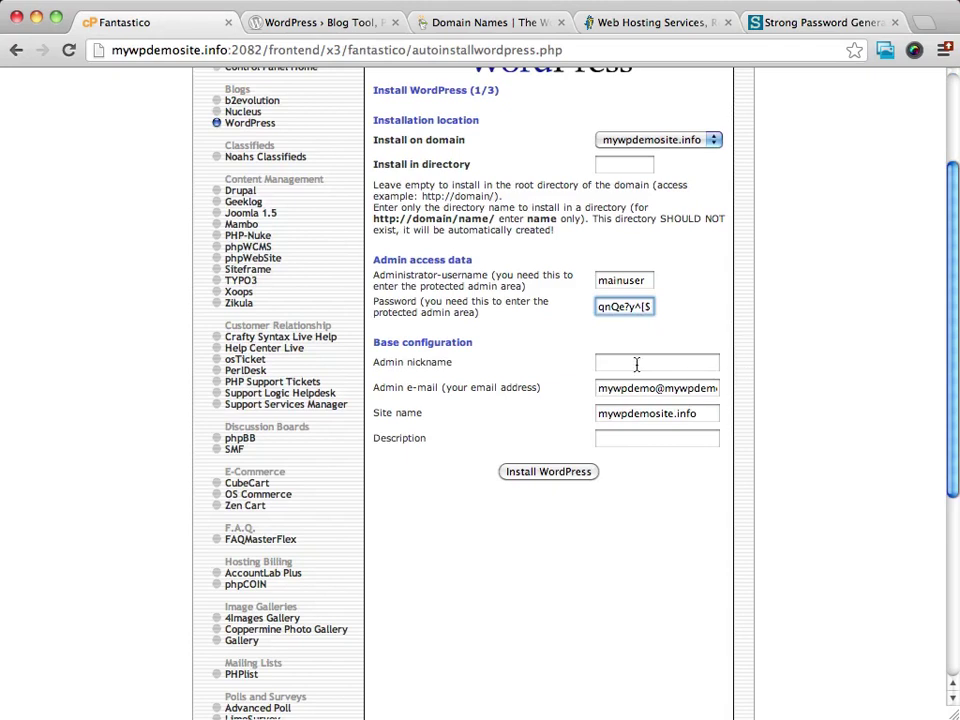
click(636, 363)
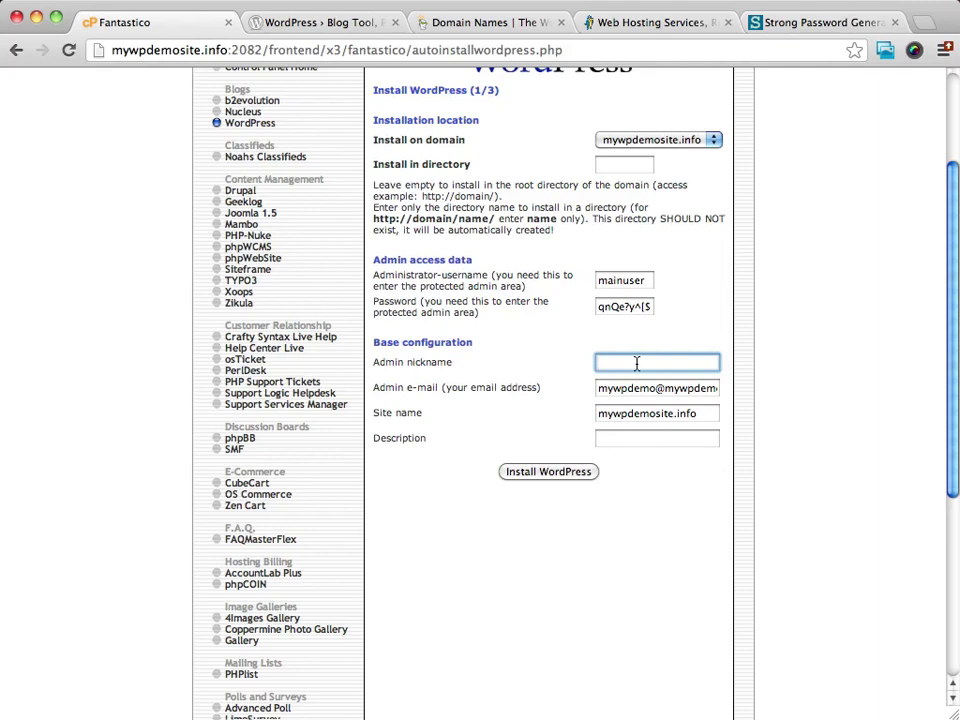
text(Mark)
Step: Replace the admin e-mail with the owner's Gmail address from the autofill suggestion
click(700, 390)
triple_click(700, 390)
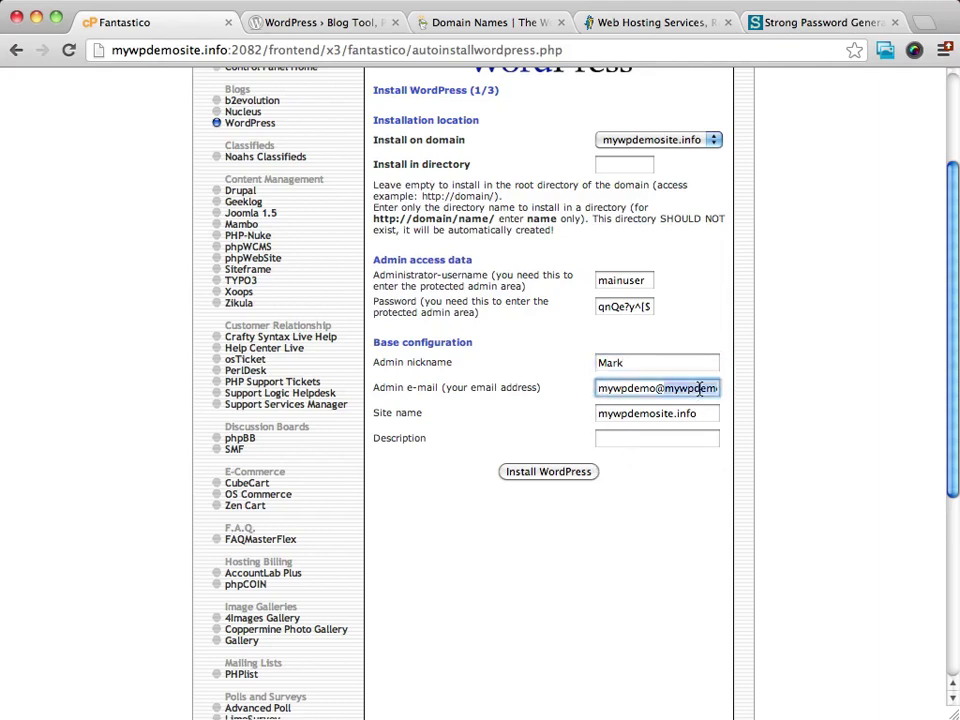
text(pro)
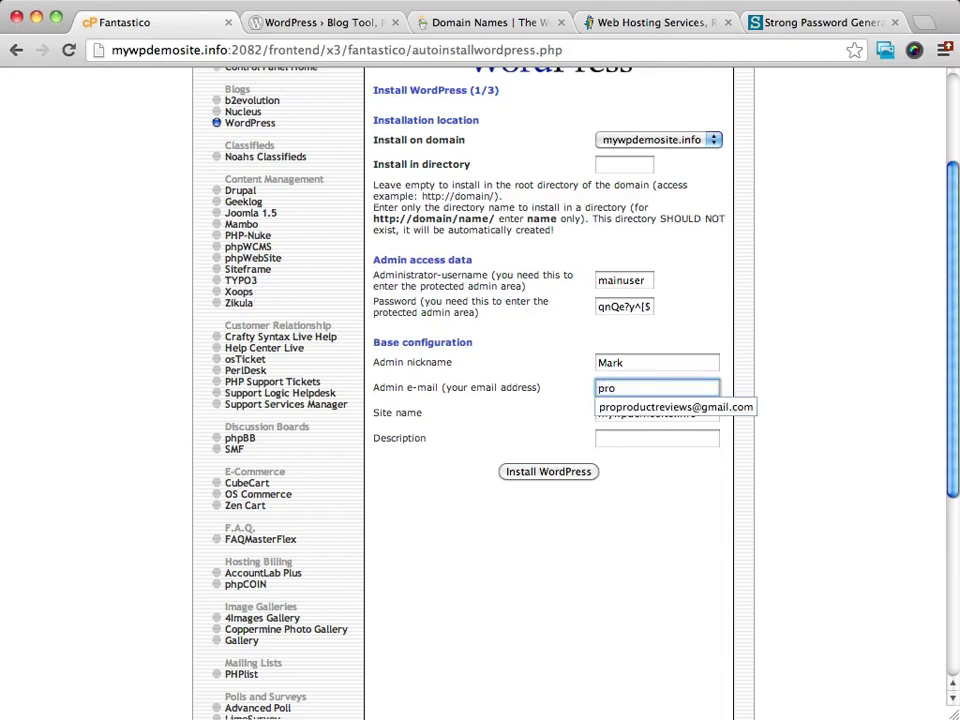
key(Down)
key(Return)
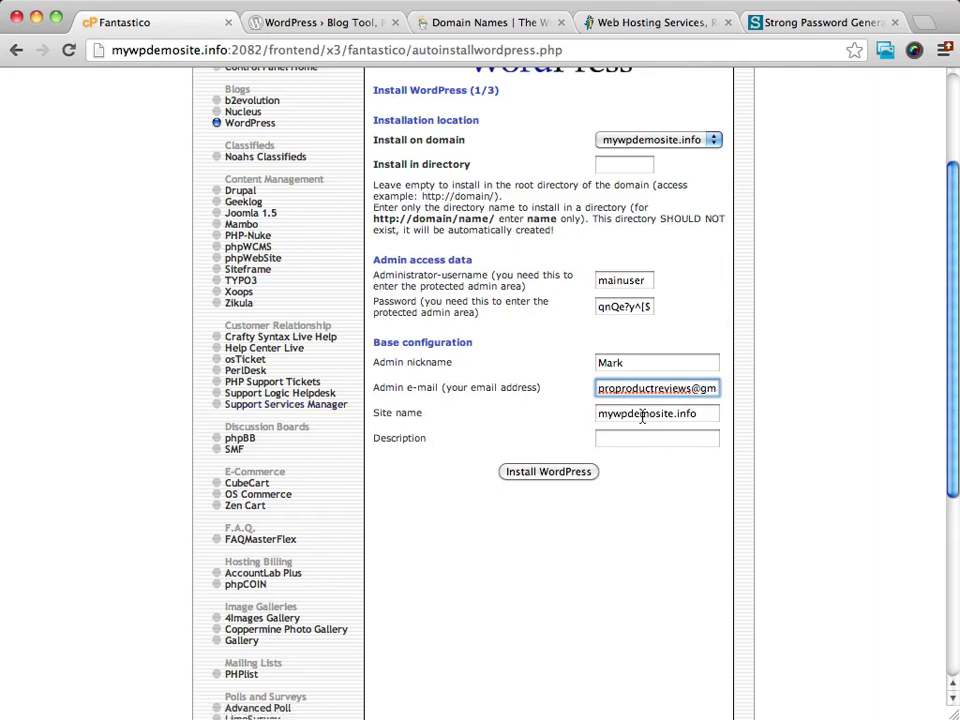
Step: Replace the site name with 'My Wordpress Demo Site' and enter description 'Demo Website for Wordpress'
drag(707, 414, 579, 415)
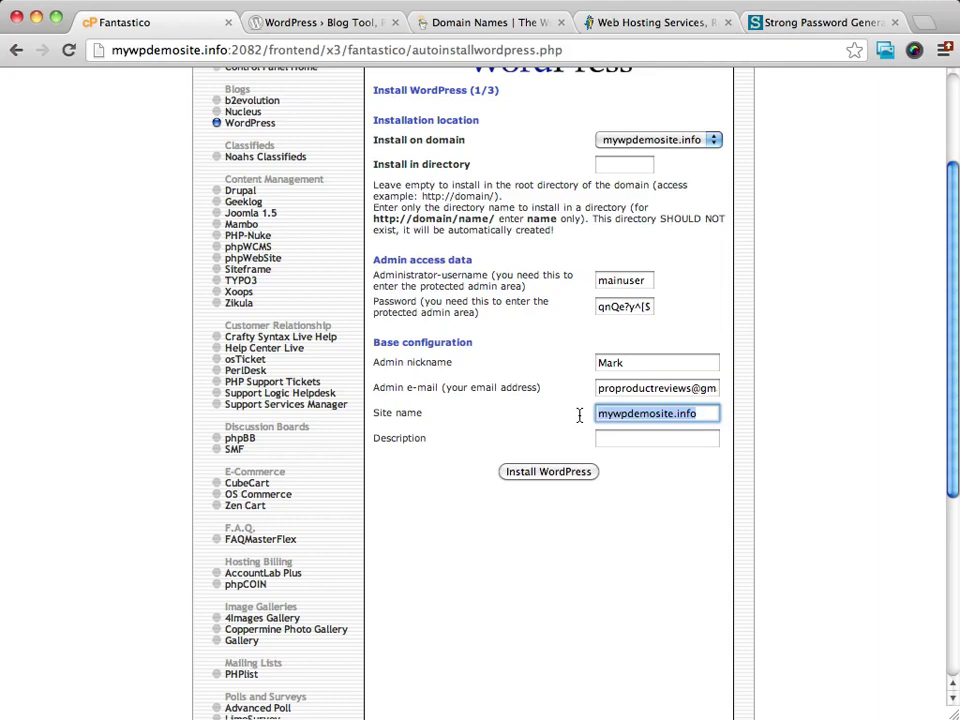
text(My)
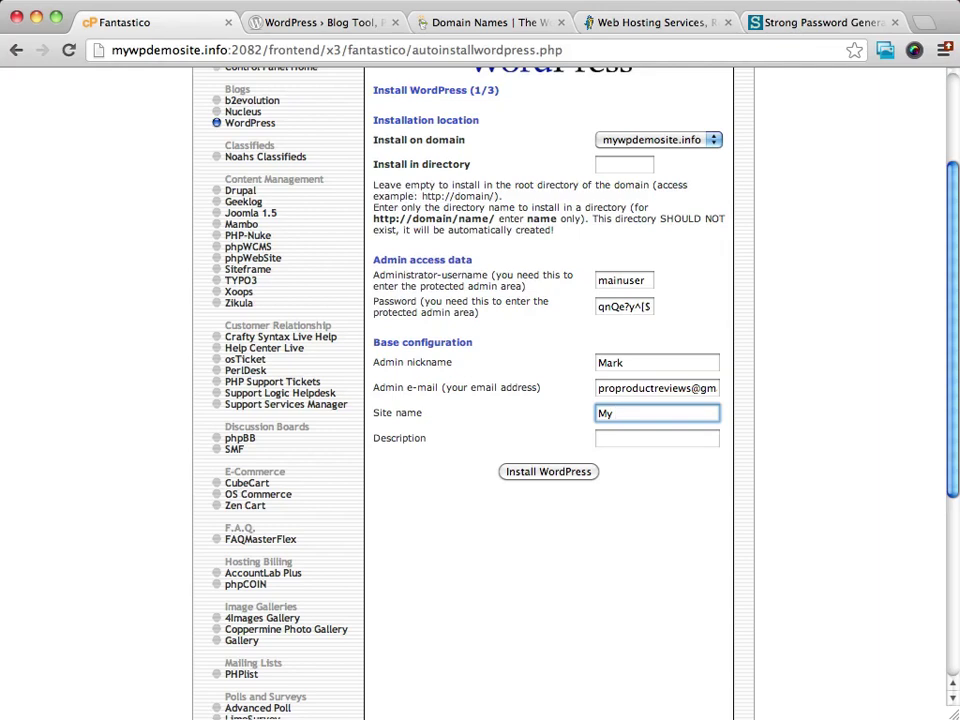
text(Wordpress Demo Site)
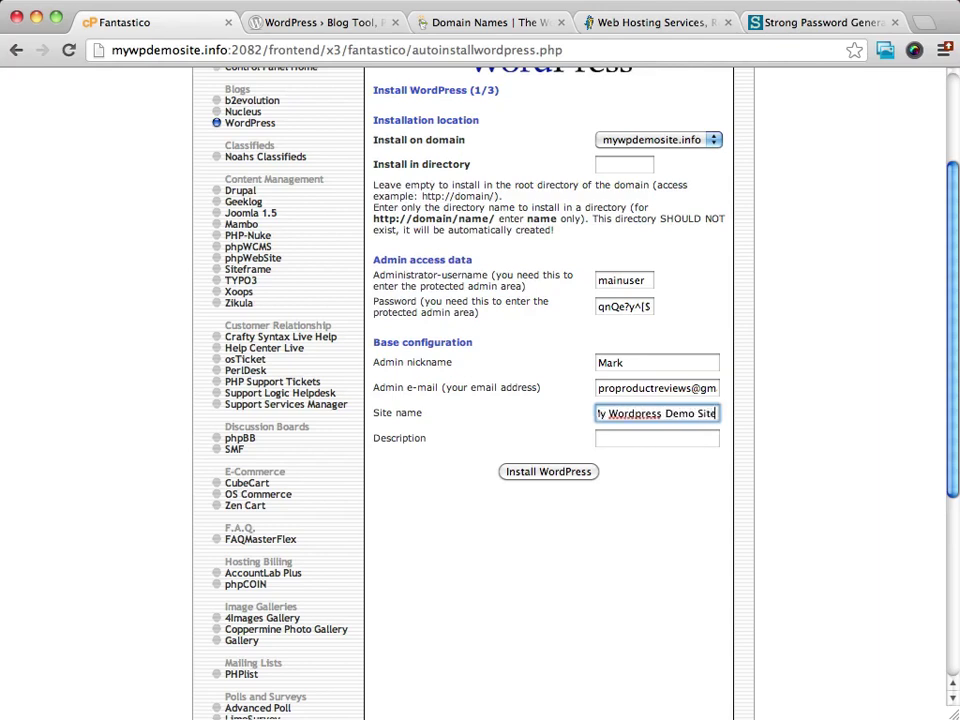
scroll(553, 448, down, 1)
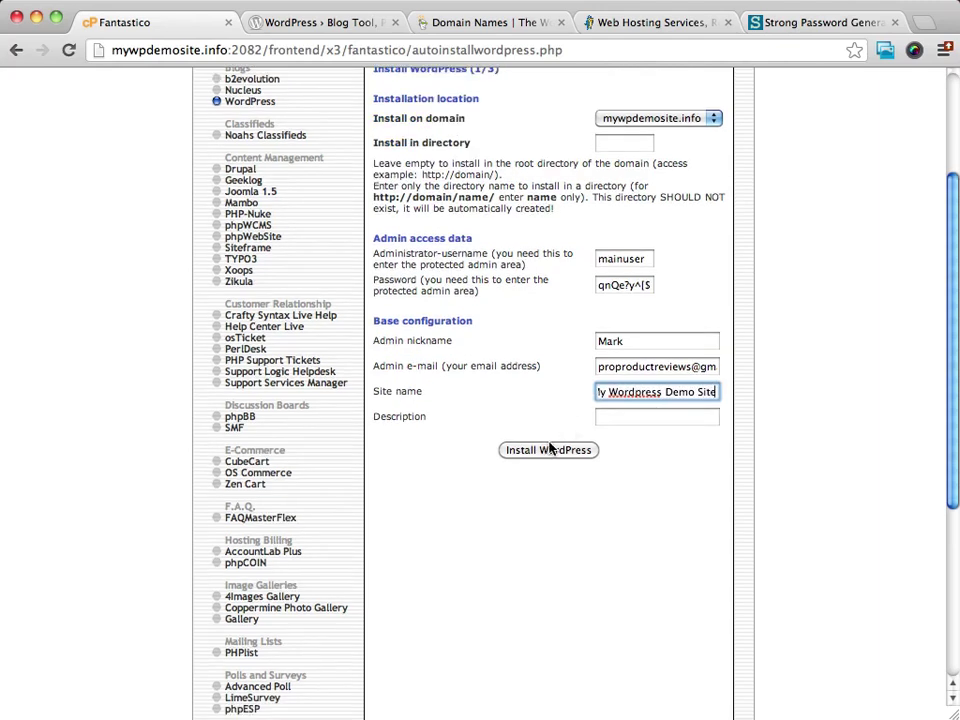
click(638, 417)
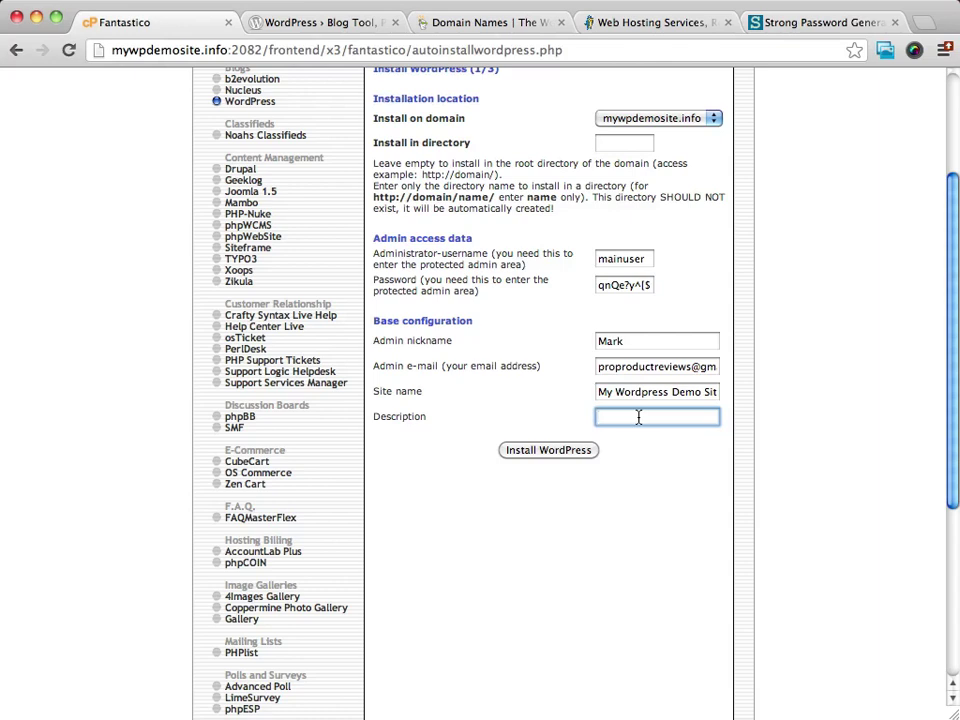
text(Demo )
text(Website )
text(for Wordp)
text(ress)
Step: Submit the install settings and finish installing WordPress in the root of mywpdemosite.info
click(553, 452)
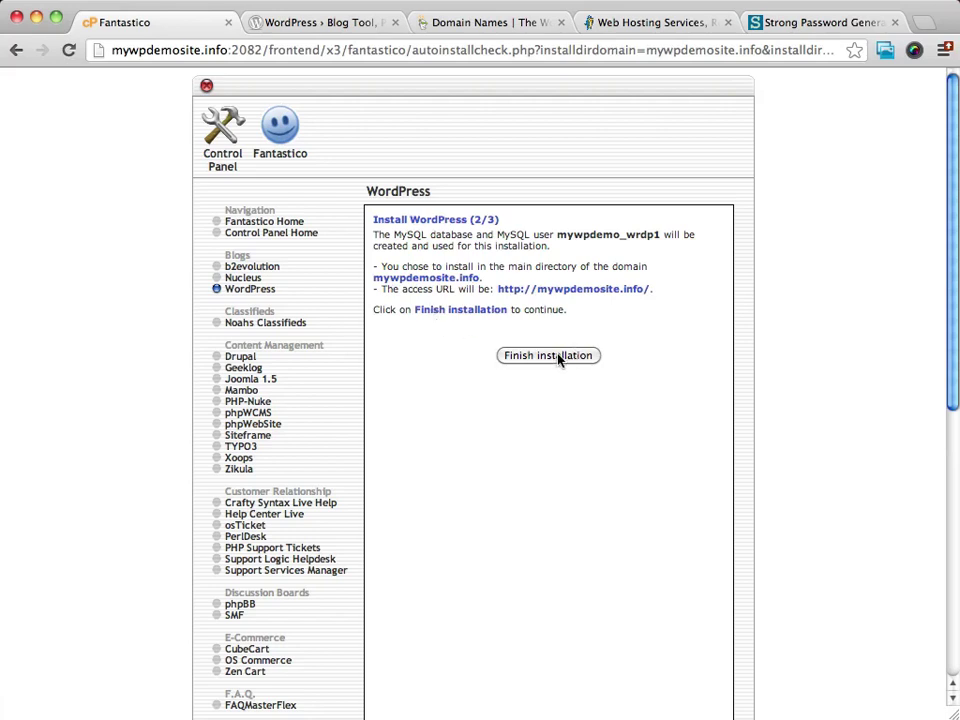
click(522, 358)
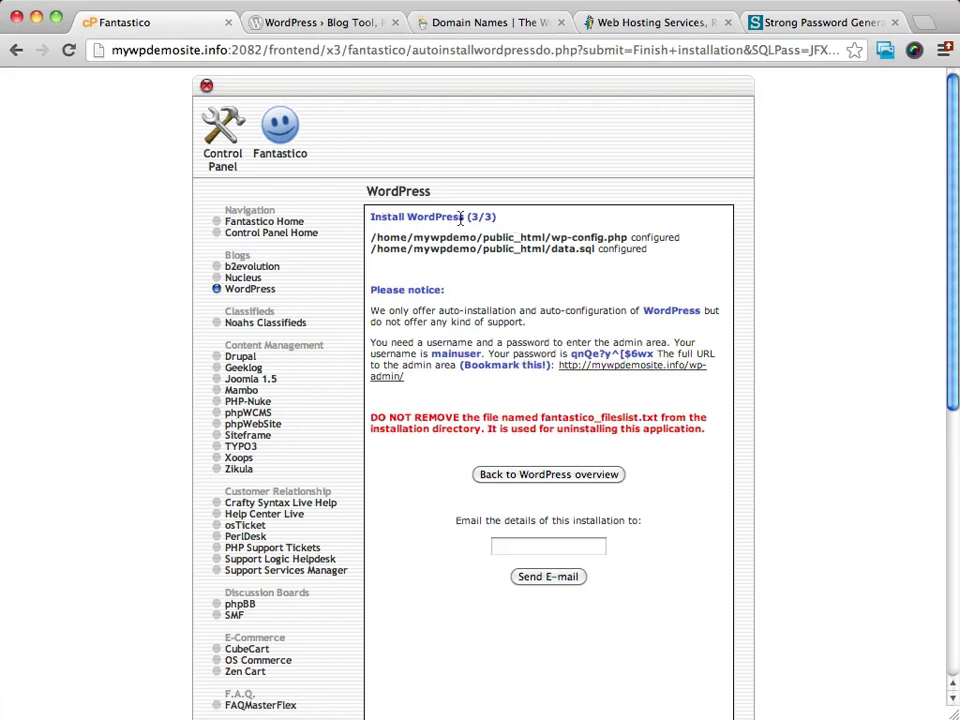
scroll(679, 317, down, 2)
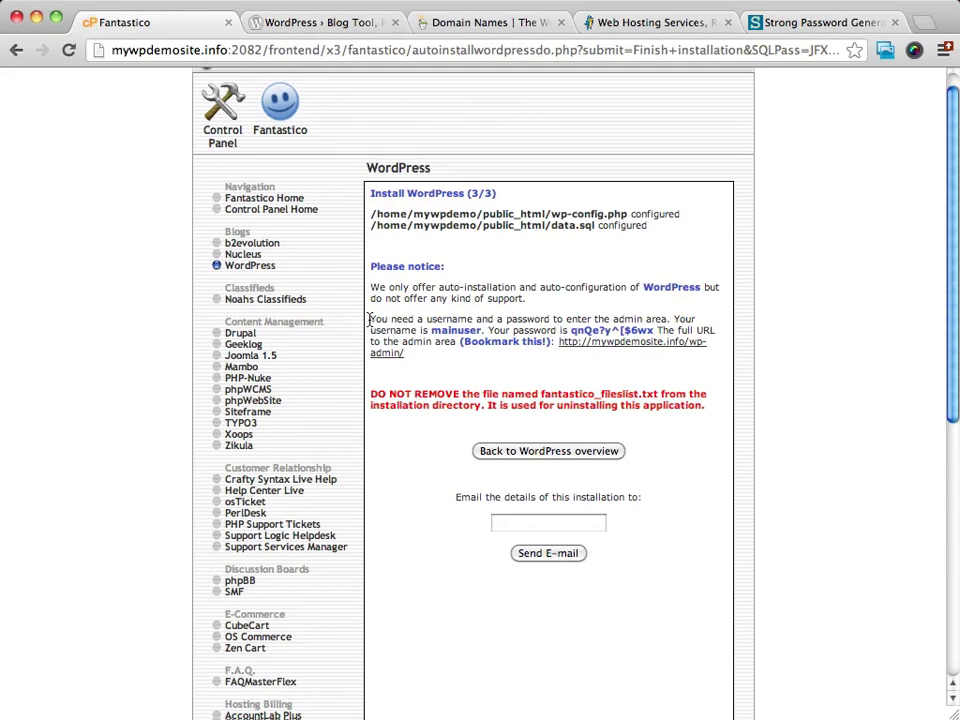
drag(370, 319, 455, 364)
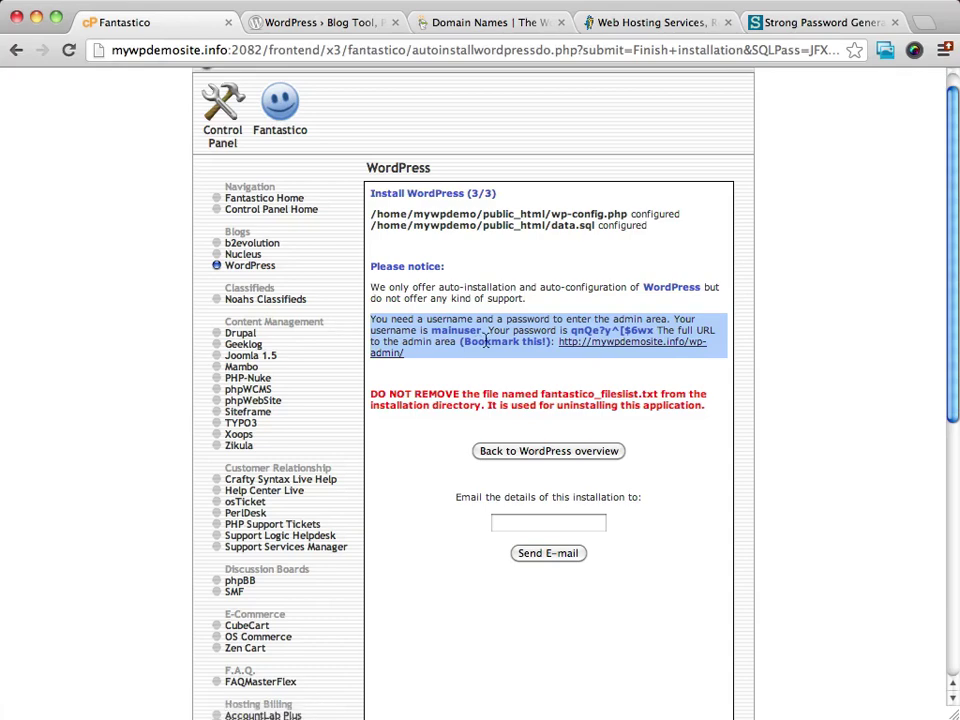
right_click(436, 322)
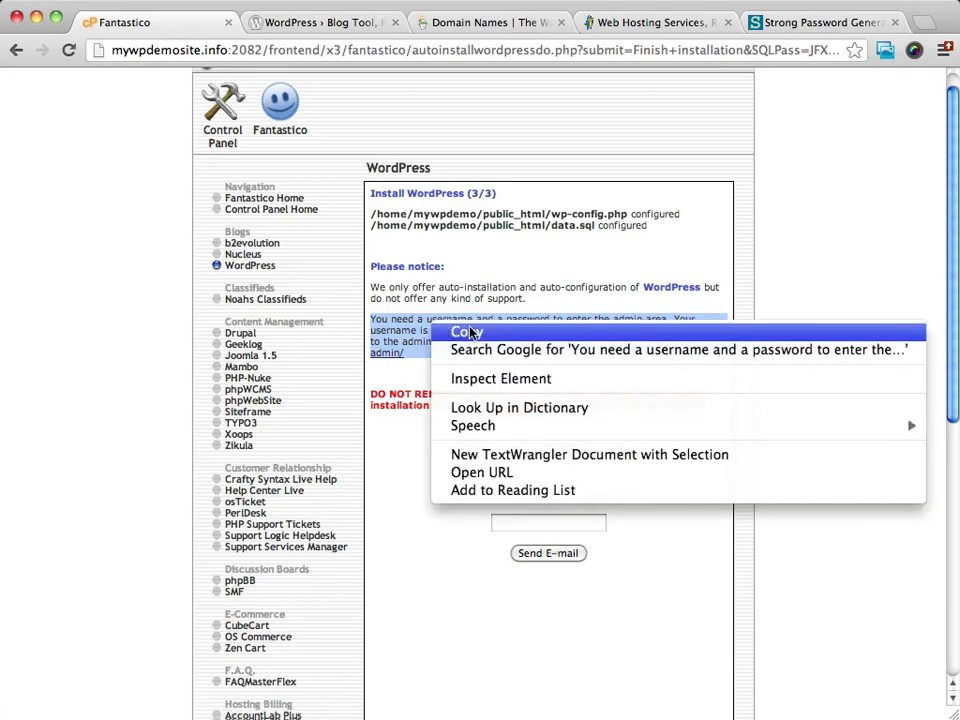
click(466, 330)
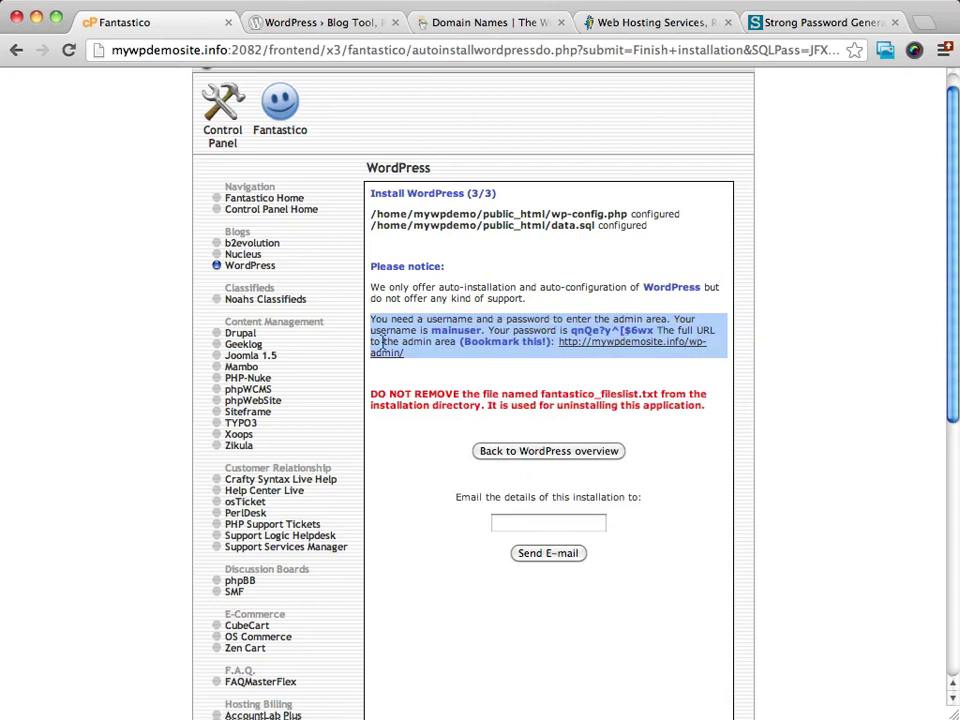
click(532, 376)
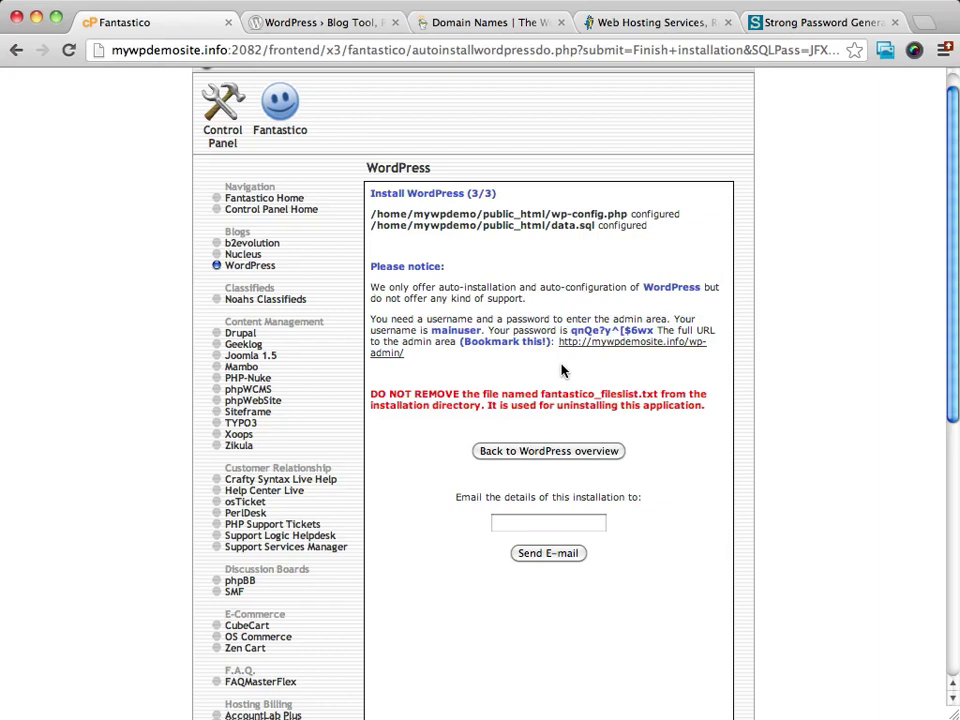
scroll(565, 368, up, 1)
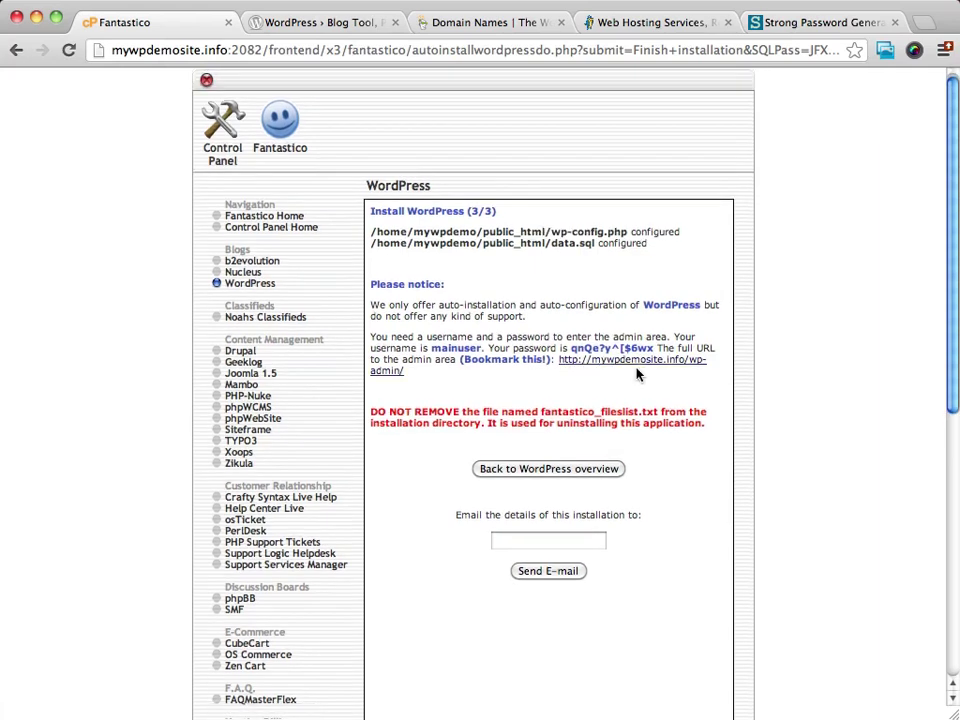